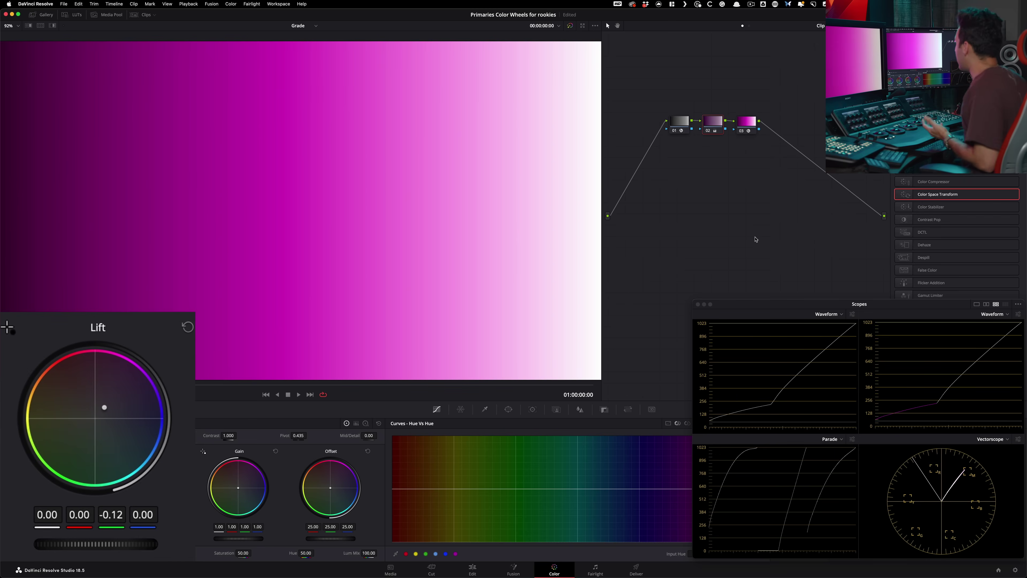
# Compare the Lift-graded ramp with the ungraded original, then grab a still of the Lift look.
pyautogui.hotkey('shift', 'd')
pyautogui.hotkey('shift', 'd')
pyautogui.hotkey('shift', 'd')
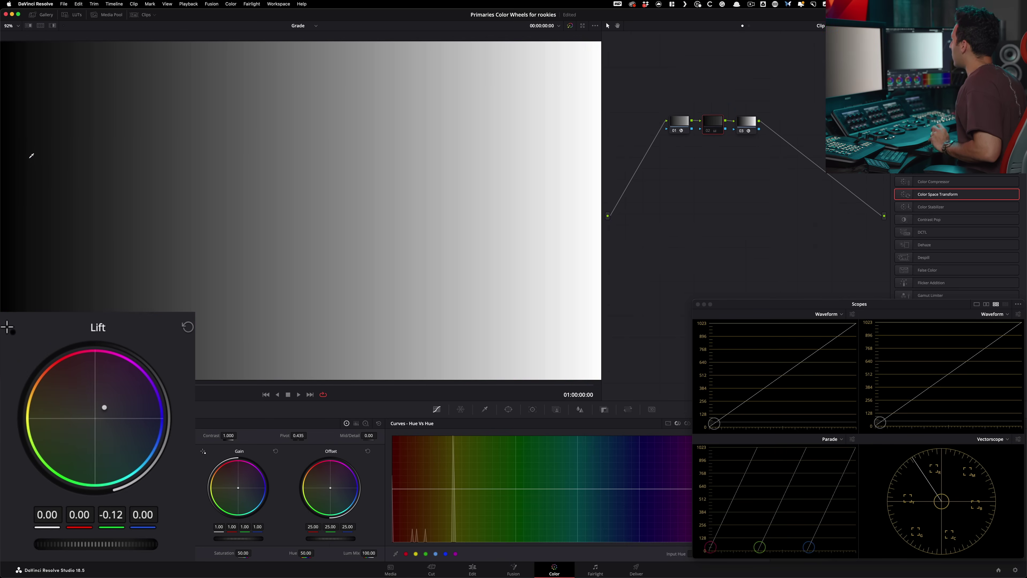
pyautogui.hotkey('shift', 'd')
pyautogui.hotkey('shift', 'd')
pyautogui.hotkey('shift', 'd')
pyautogui.hotkey('shift', 'd')
pyautogui.hotkey('shift', 'd')
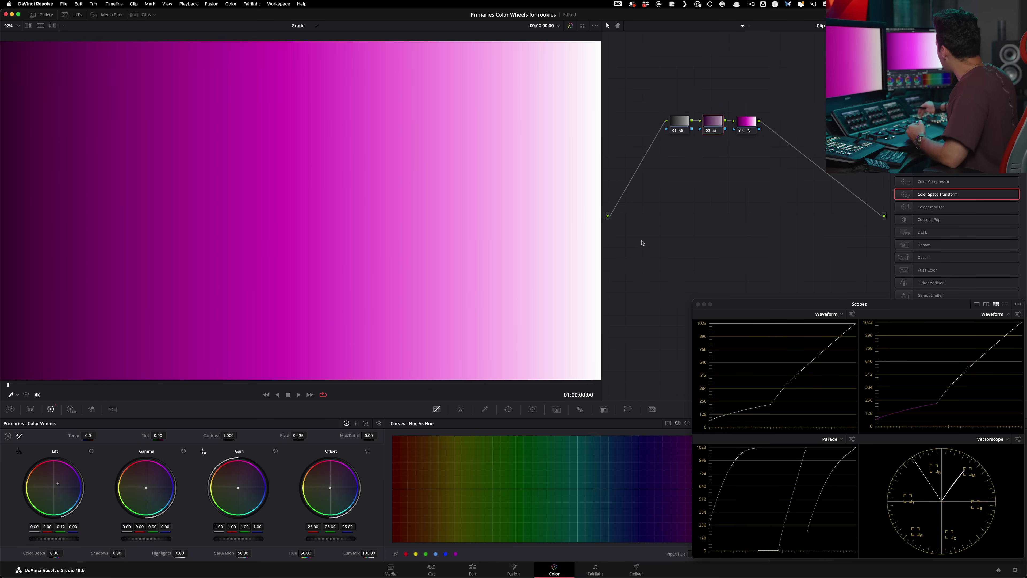
pyautogui.hotkey('alt', 'f')
pyautogui.rightClick(455, 253)
pyautogui.click(534, 265)
# Check saved still 1.1.1 in the Gallery, close it, and reset Lift to neutral.
pyautogui.click(41, 14)
pyautogui.click(163, 129)
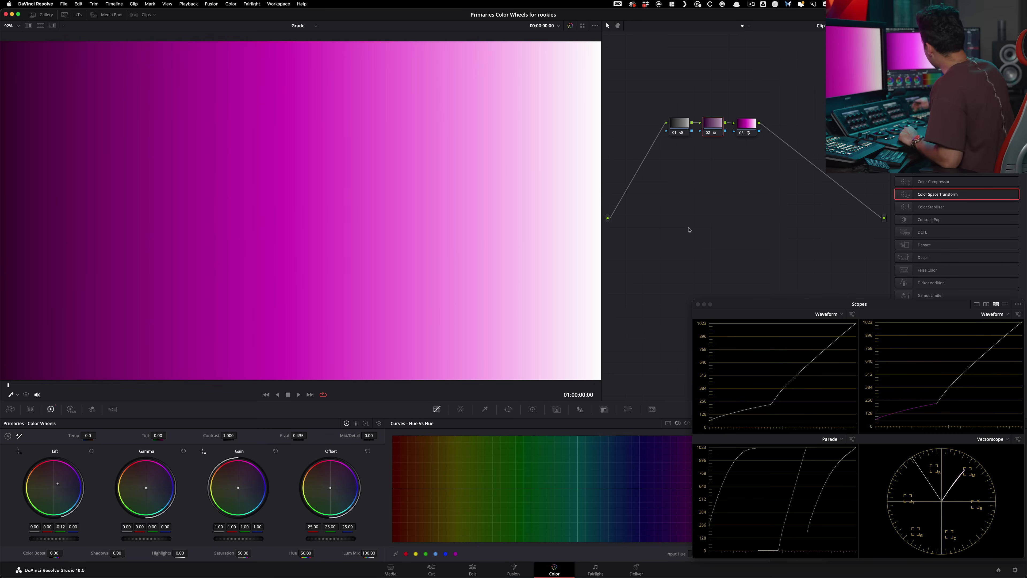
pyautogui.press('super+z')
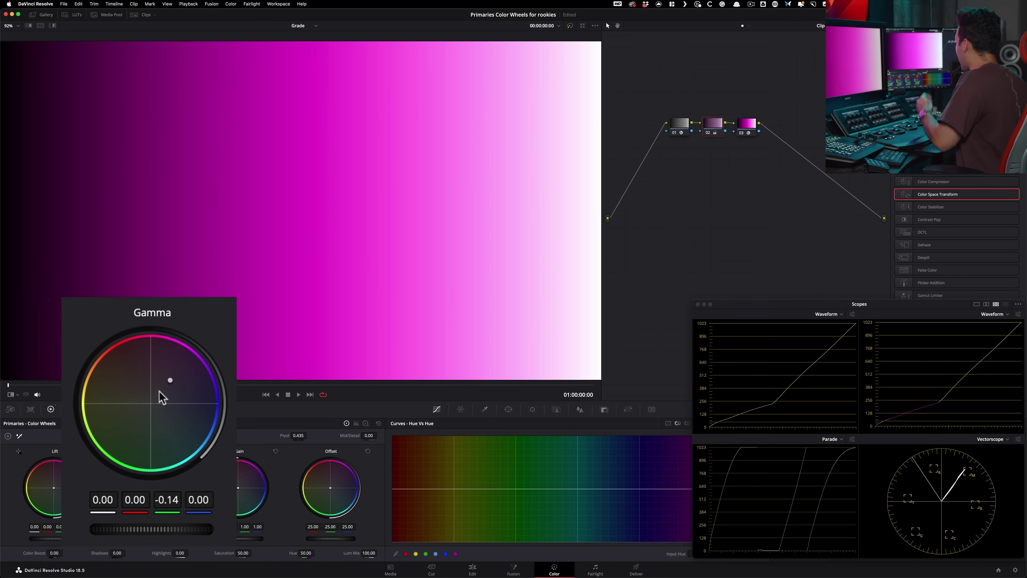
# Turn on the image wipe and reset the Gamma wheel back to neutral.
pyautogui.press('super+w')
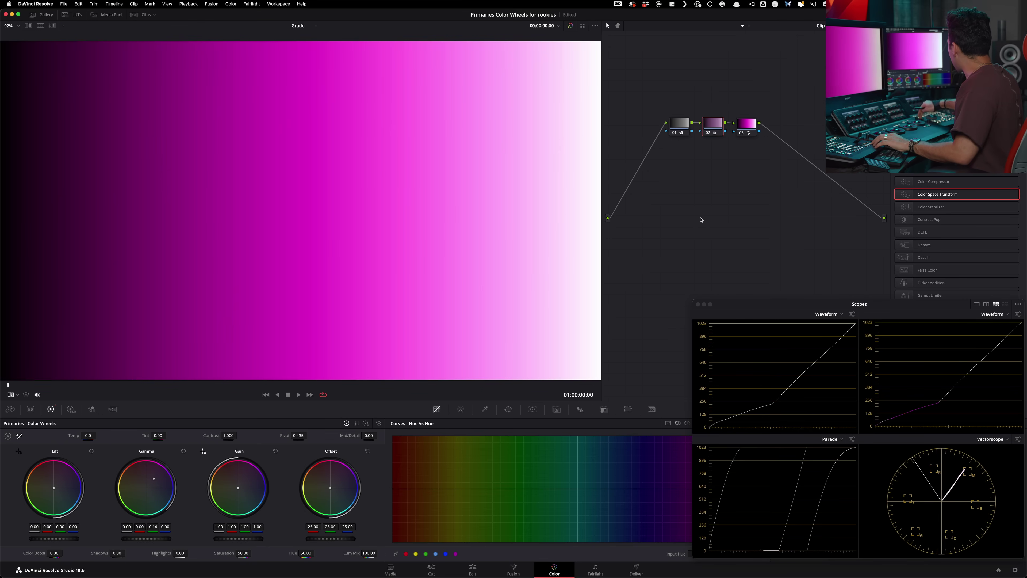
pyautogui.hotkey('ctrl', 'z')
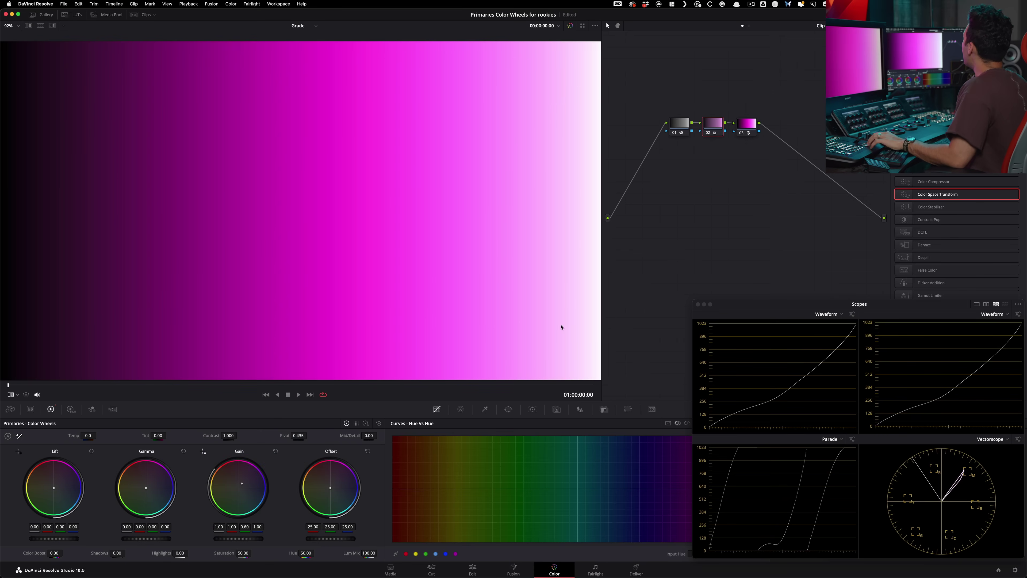
# Toggle the image wipe on and off twice to compare, then reset Gain green to 1.00.
pyautogui.press('super+w')
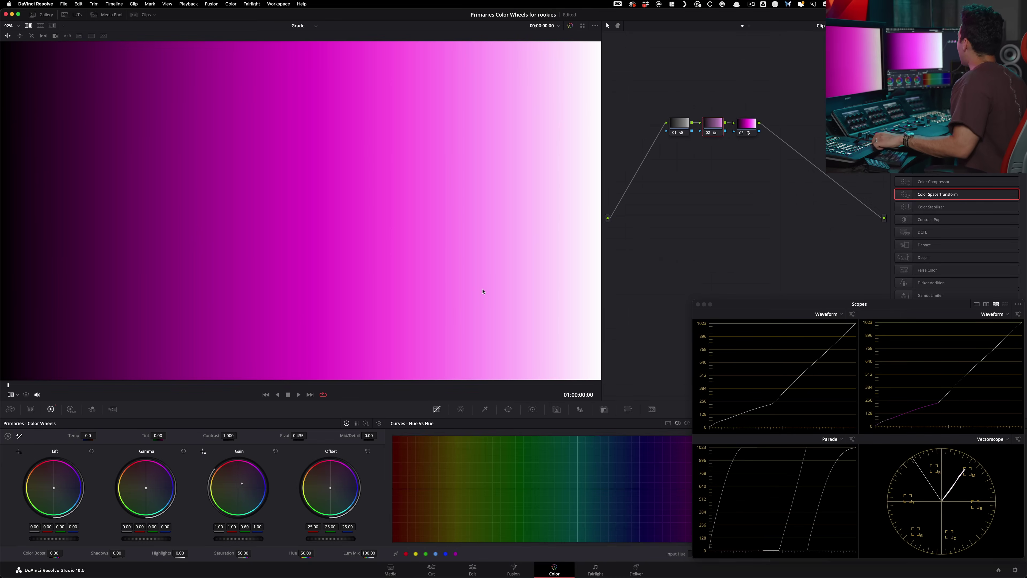
pyautogui.press('super+w')
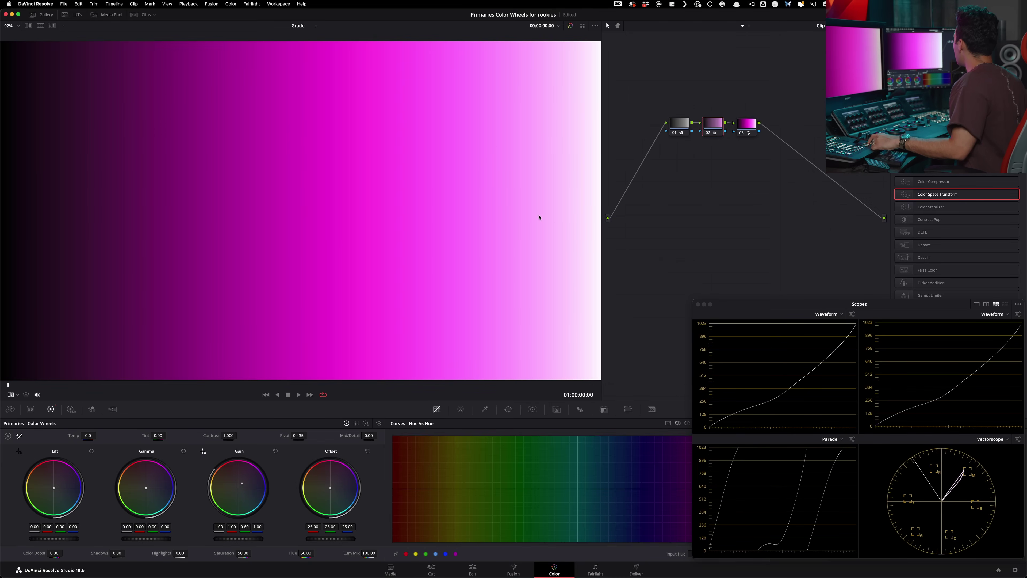
pyautogui.press('super+w')
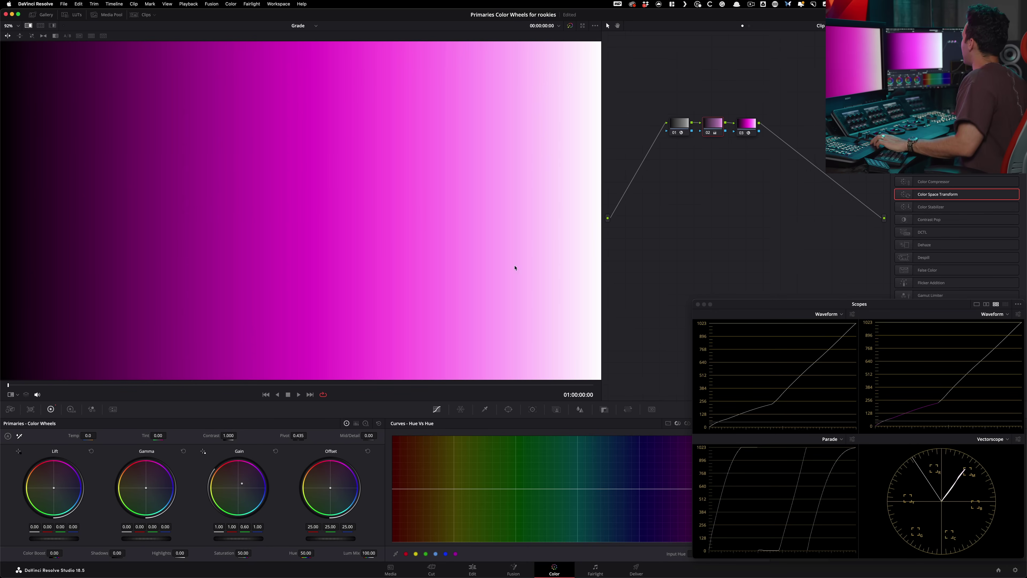
pyautogui.press('super+w')
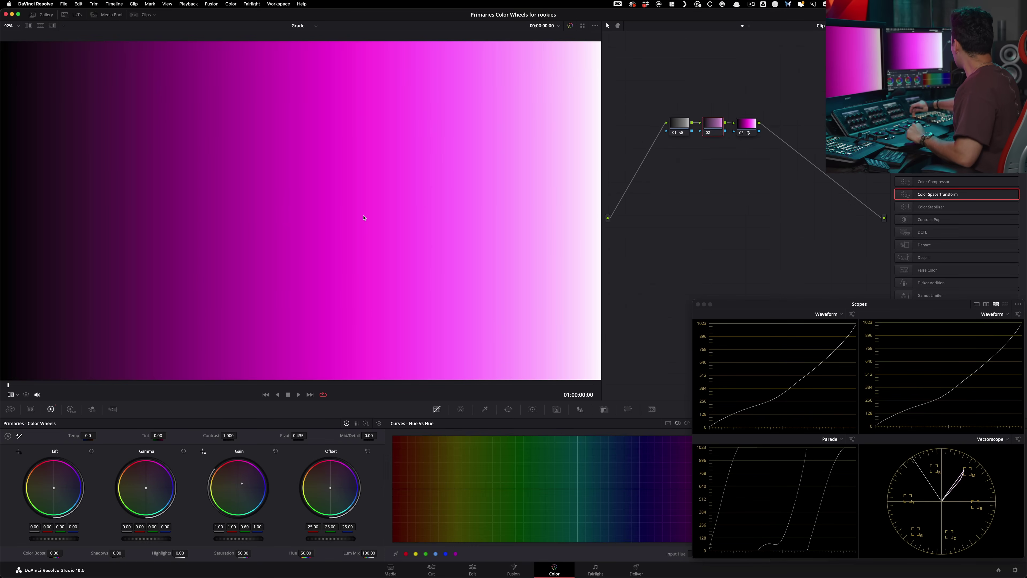
pyautogui.hotkey('shift', 'Home')
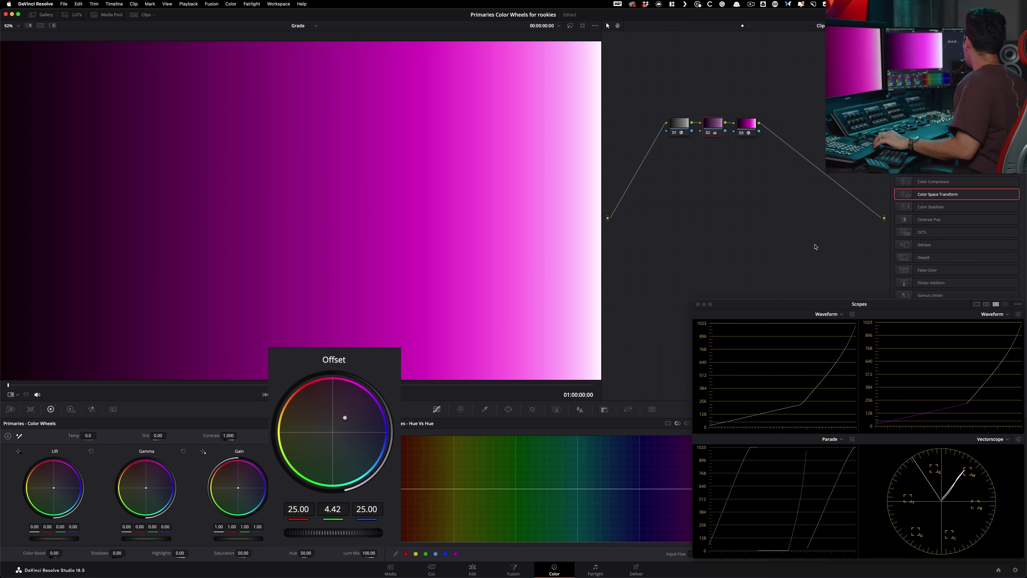
# Wipe the Offset-graded ramp against the saved Gallery still, then bypass the grade for a before/after comparison.
pyautogui.click(45, 13)
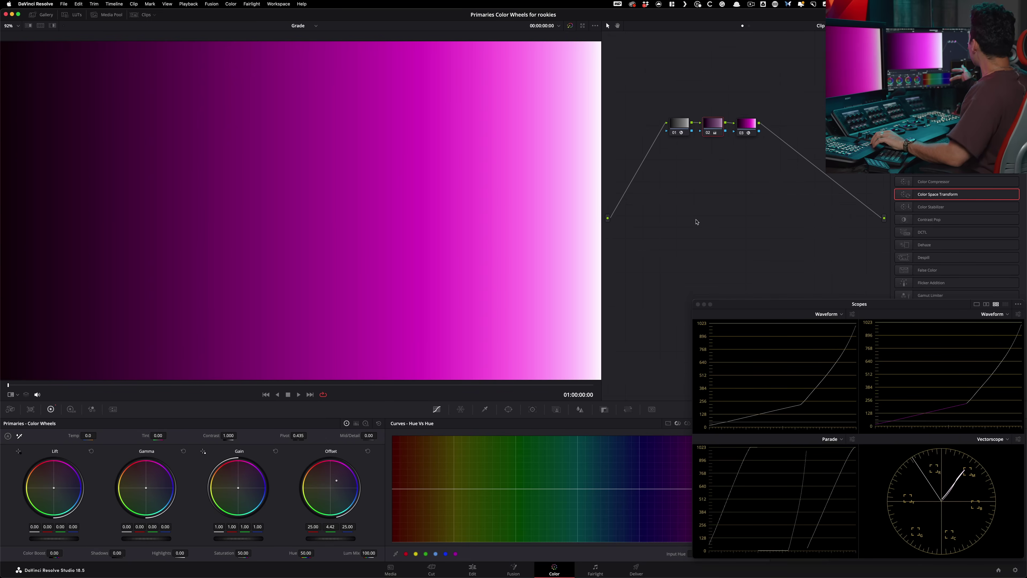
pyautogui.hotkey('ctrl', 'w')
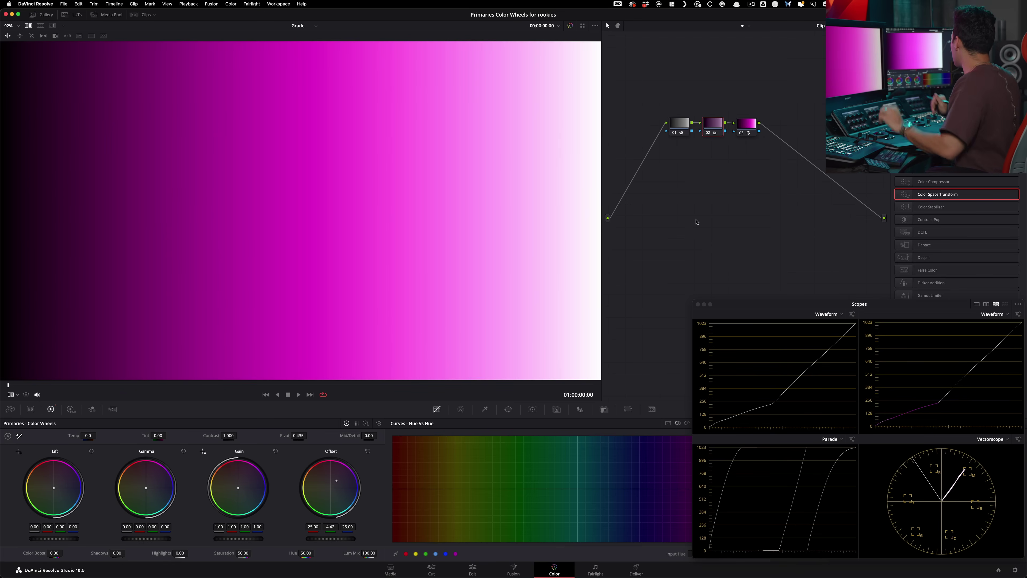
pyautogui.hotkey('ctrl', 'w')
pyautogui.hotkey('ctrl', 'w')
pyautogui.hotkey('ctrl', 'w')
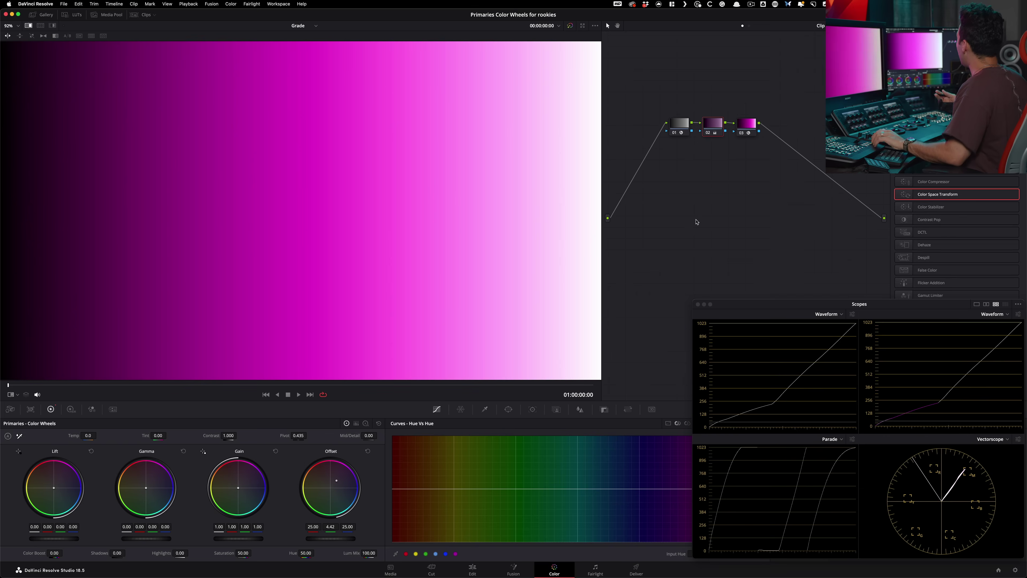
pyautogui.hotkey('shift', 'd')
pyautogui.hotkey('shift', 'd')
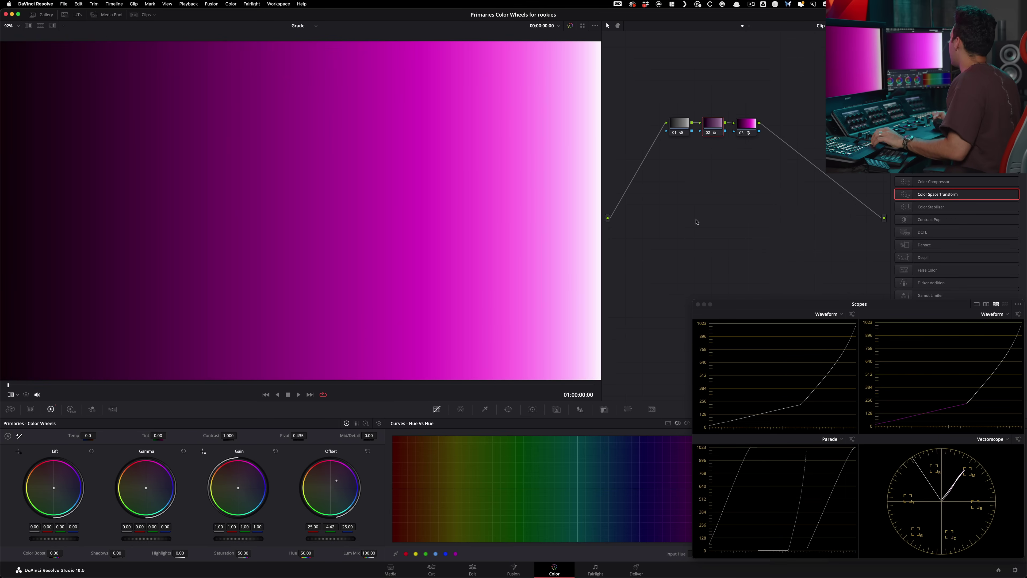
pyautogui.hotkey('shift', 'd')
pyautogui.hotkey('shift', 'd')
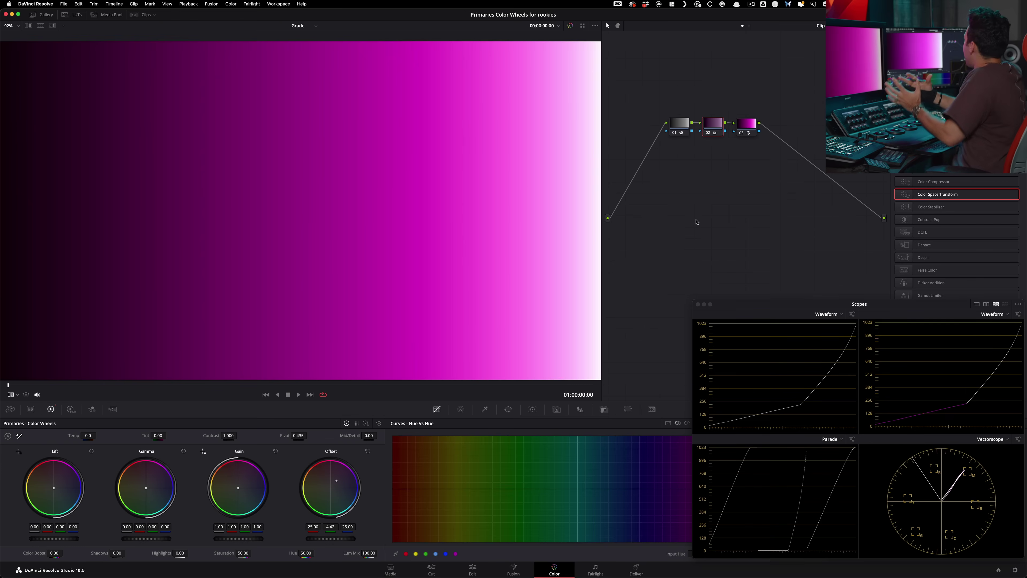
pyautogui.hotkey('shift', 'd')
pyautogui.hotkey('shift', 'd')
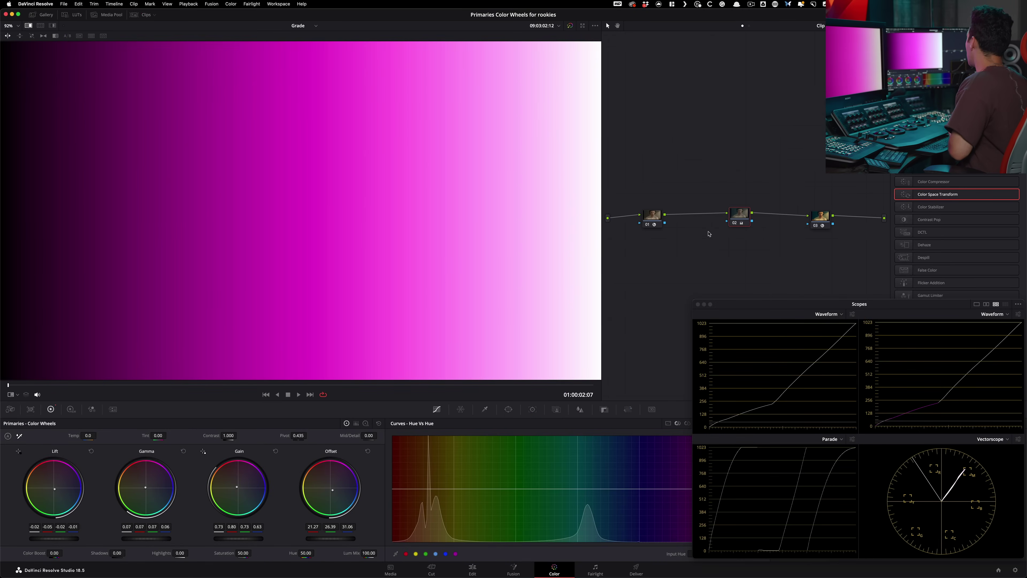
# Bypass the headphone clip's grade, then circle the Beginner and Intermediate poll results.
pyautogui.hotkey('shift', 'd')
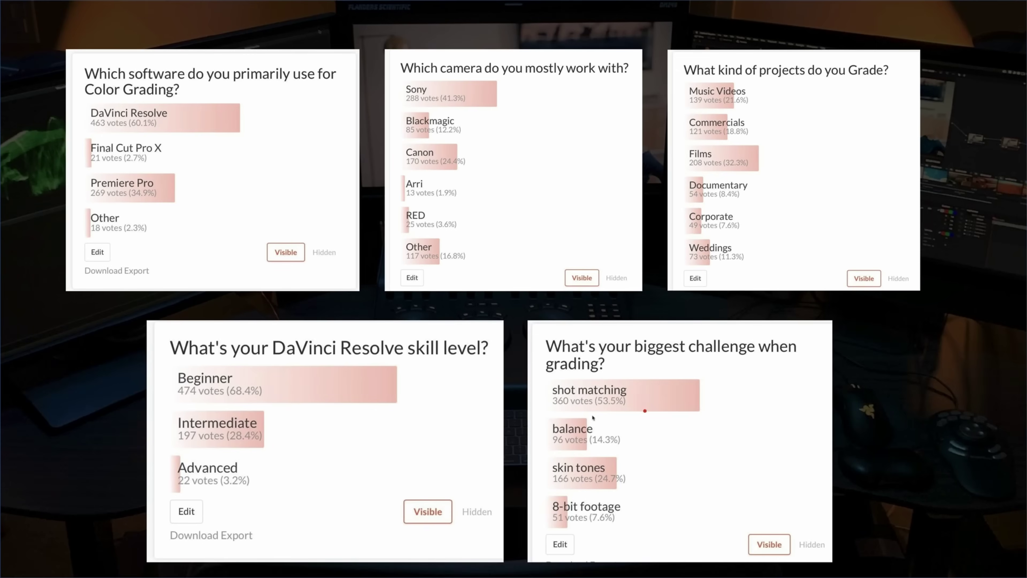
pyautogui.moveTo(358, 426)
pyautogui.mouseDown()
pyautogui.moveTo(140, 452)
pyautogui.moveTo(362, 402)
pyautogui.moveTo(303, 443)
pyautogui.mouseUp()
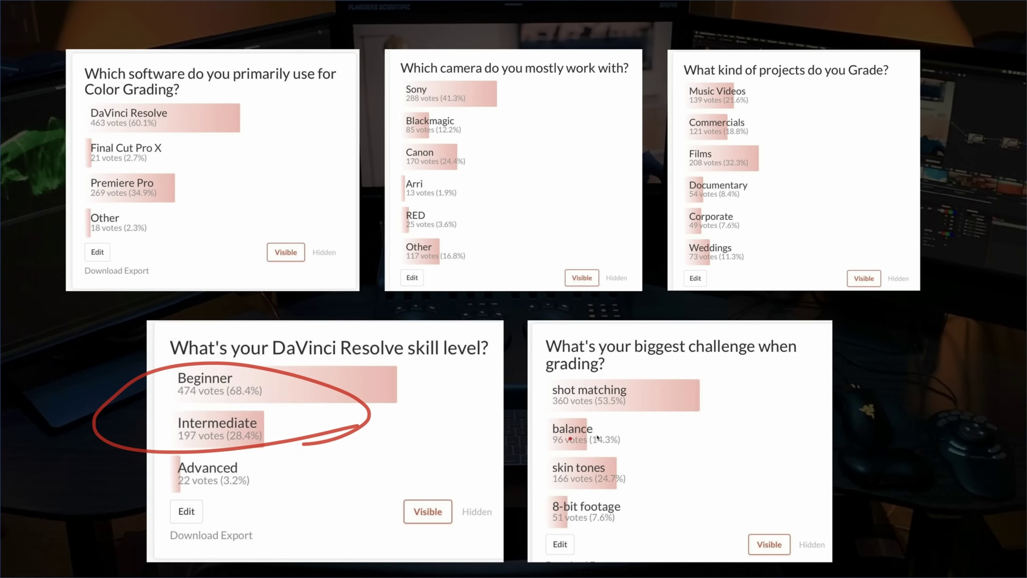
# Draw red underlines under the shot matching, balance and 8-bit footage poll answers.
pyautogui.moveTo(553, 412); pyautogui.dragTo(667, 407)
pyautogui.moveTo(626, 455); pyautogui.dragTo(659, 452)
pyautogui.moveTo(569, 532); pyautogui.dragTo(697, 525)
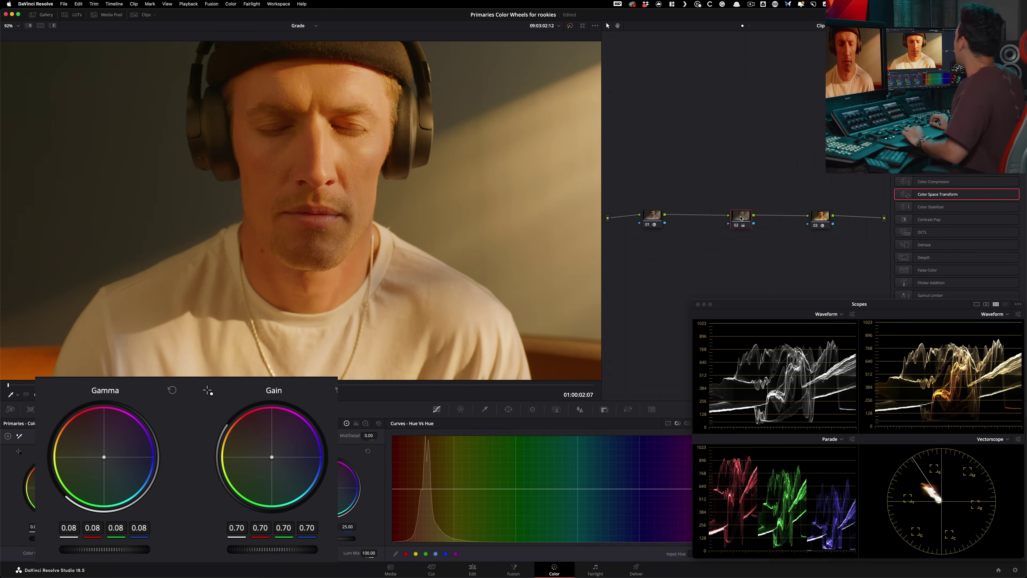
# Toggle node 02's grade off and on several times to compare the portrait before and after.
pyautogui.hotkey('ctrl', 'd')
pyautogui.hotkey('ctrl', 'd')
pyautogui.hotkey('ctrl', 'd')
pyautogui.hotkey('ctrl', 'd')
pyautogui.hotkey('ctrl', 'd')
pyautogui.hotkey('ctrl', 'd')
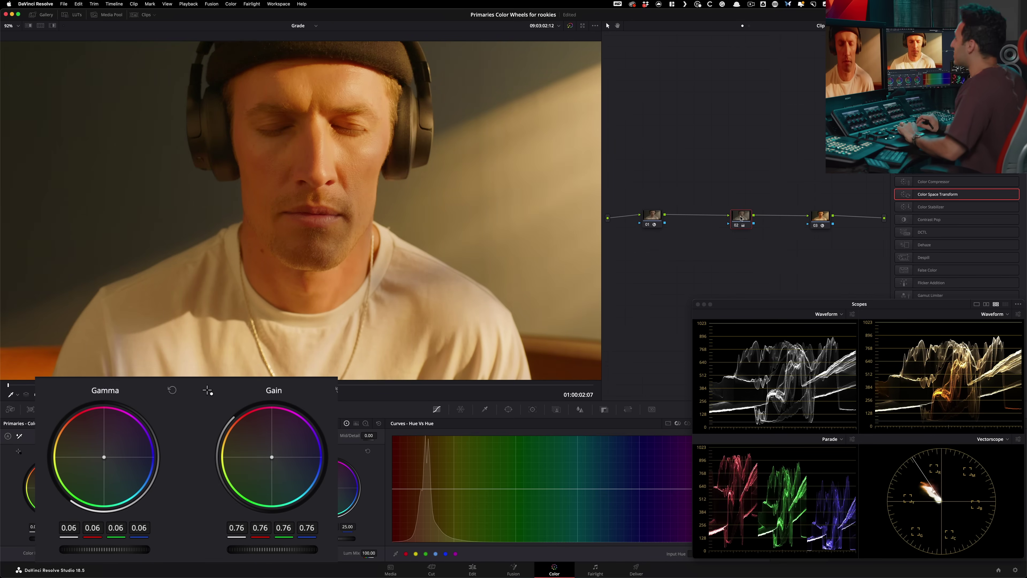
pyautogui.hotkey('ctrl', 'd')
pyautogui.hotkey('ctrl', 'd')
pyautogui.hotkey('ctrl', 'd')
pyautogui.hotkey('ctrl', 'd')
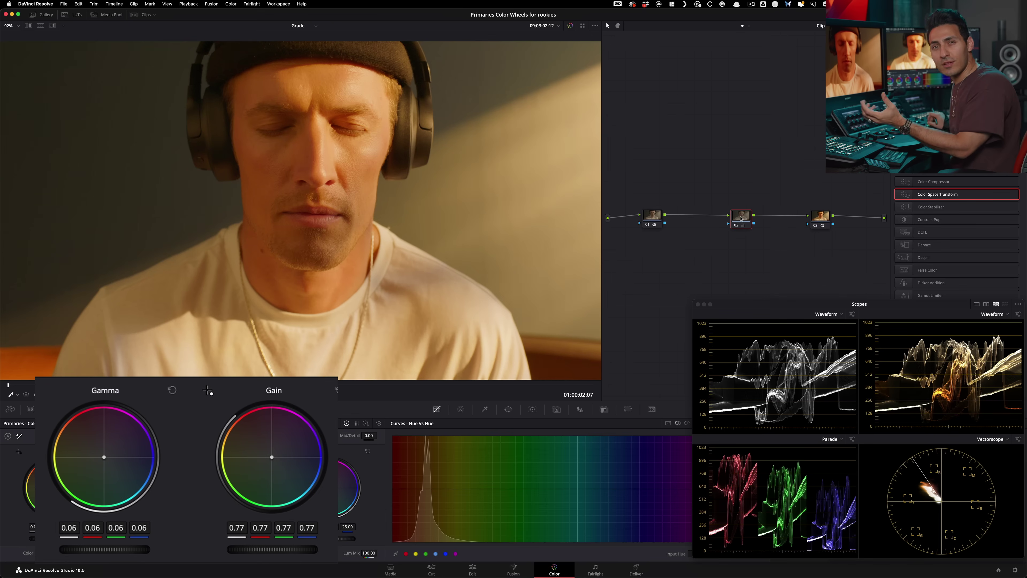
pyautogui.hotkey('ctrl', 'd')
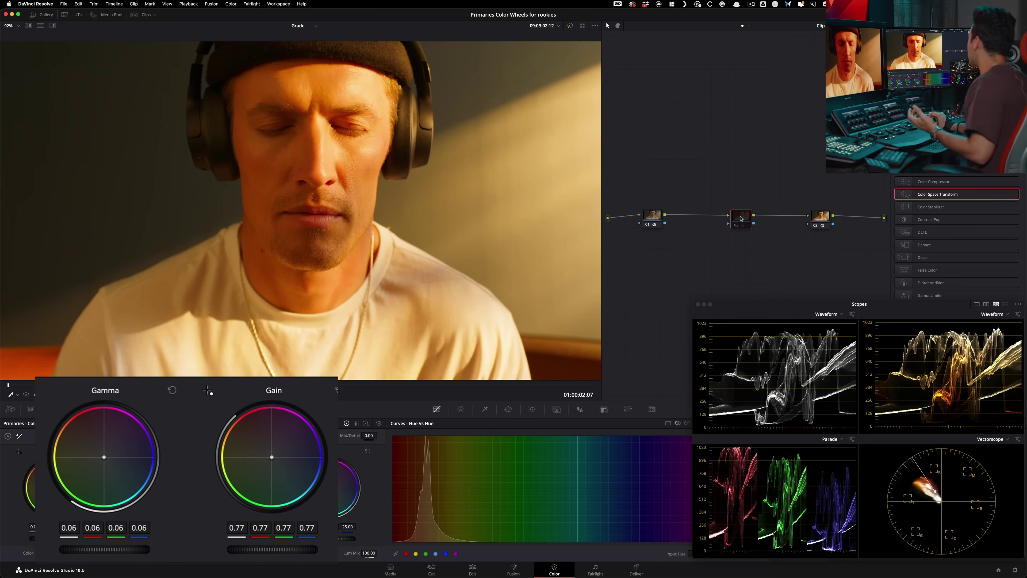
pyautogui.hotkey('ctrl', 'd')
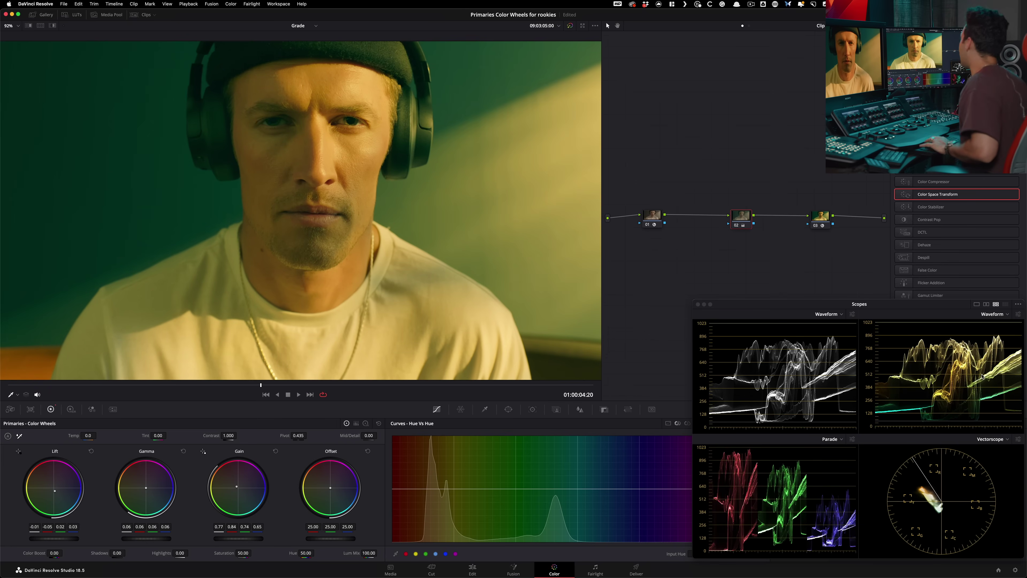
pyautogui.scroll(6, 404, 75)
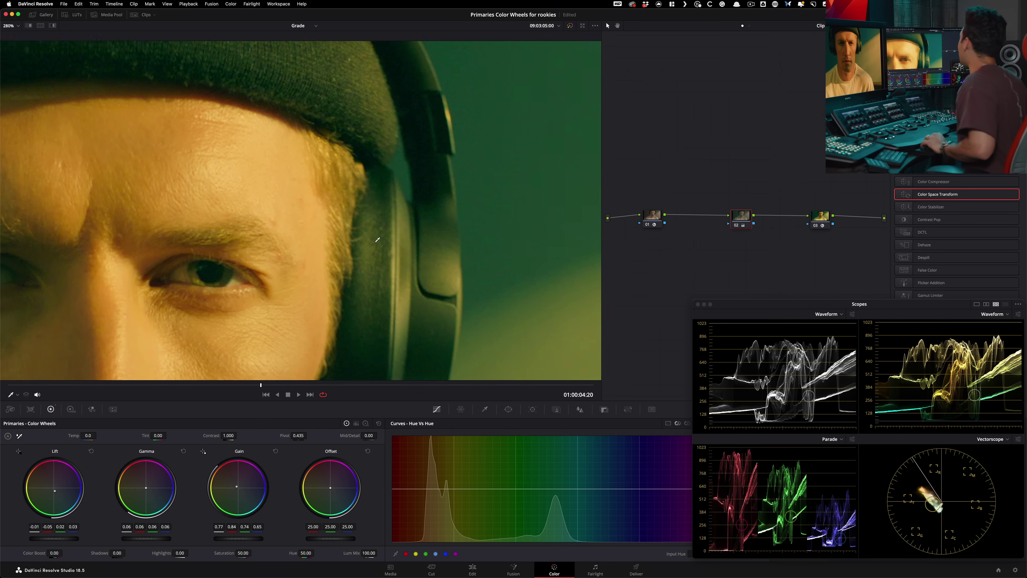
pyautogui.moveTo(377, 240); pyautogui.dragTo(114, 144)
pyautogui.scroll(5, 114, 145)
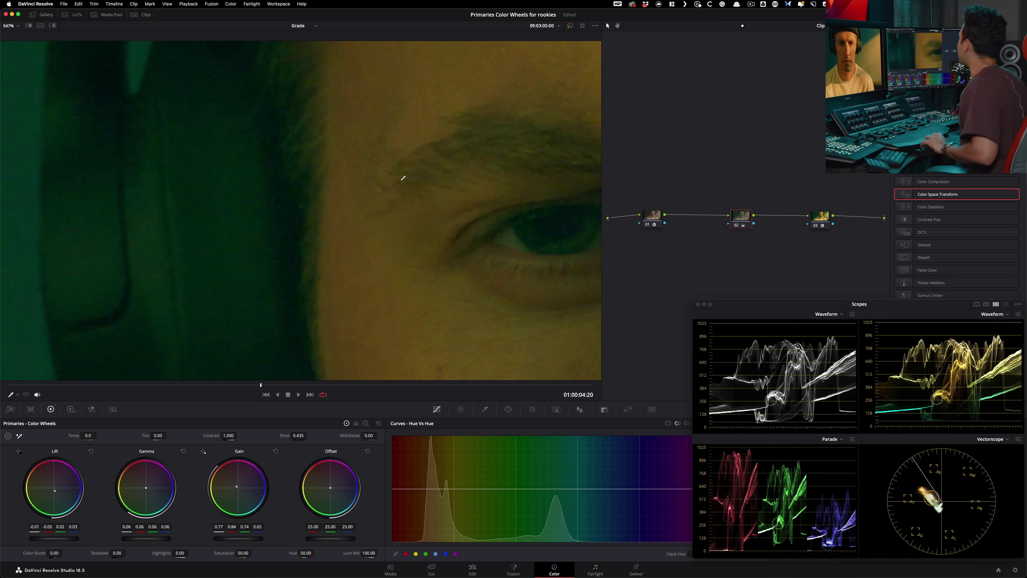
pyautogui.moveTo(243, 178); pyautogui.dragTo(328, 166)
pyautogui.moveTo(262, 169); pyautogui.dragTo(277, 46)
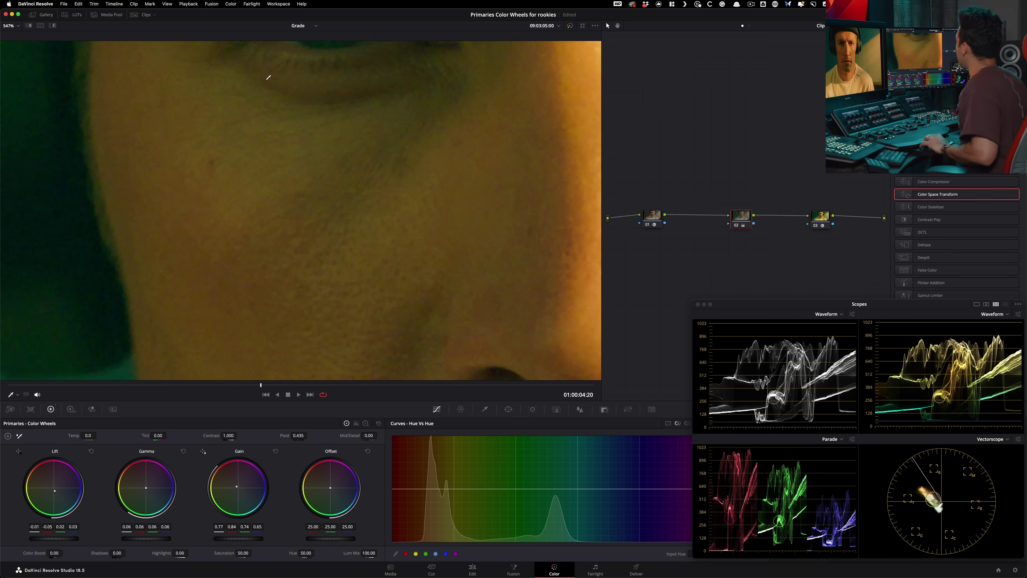
pyautogui.moveTo(254, 140); pyautogui.dragTo(165, 160)
pyautogui.moveTo(449, 217); pyautogui.dragTo(294, 202)
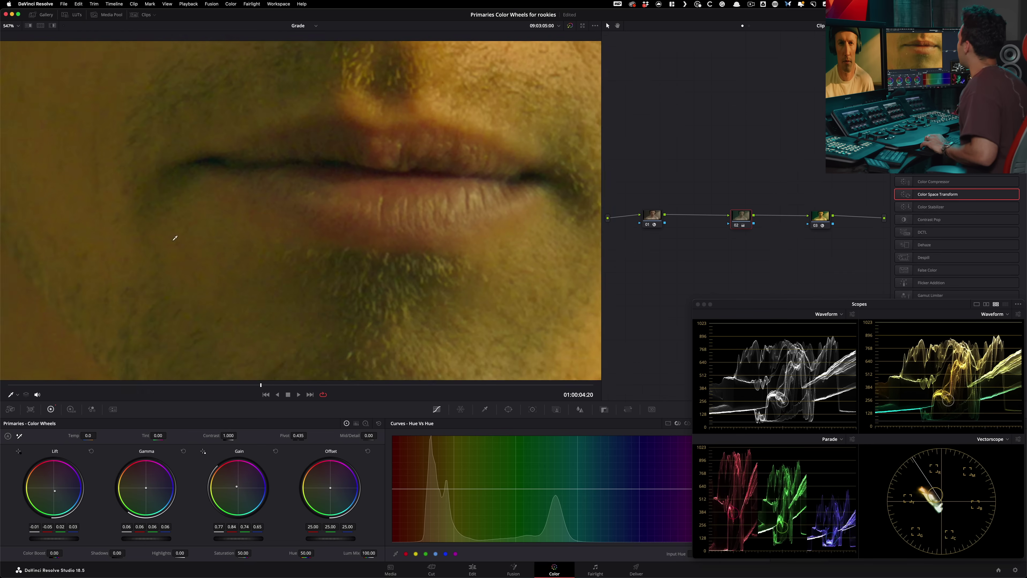
pyautogui.scroll(-3, 295, 226)
pyautogui.moveTo(296, 268); pyautogui.dragTo(413, 109)
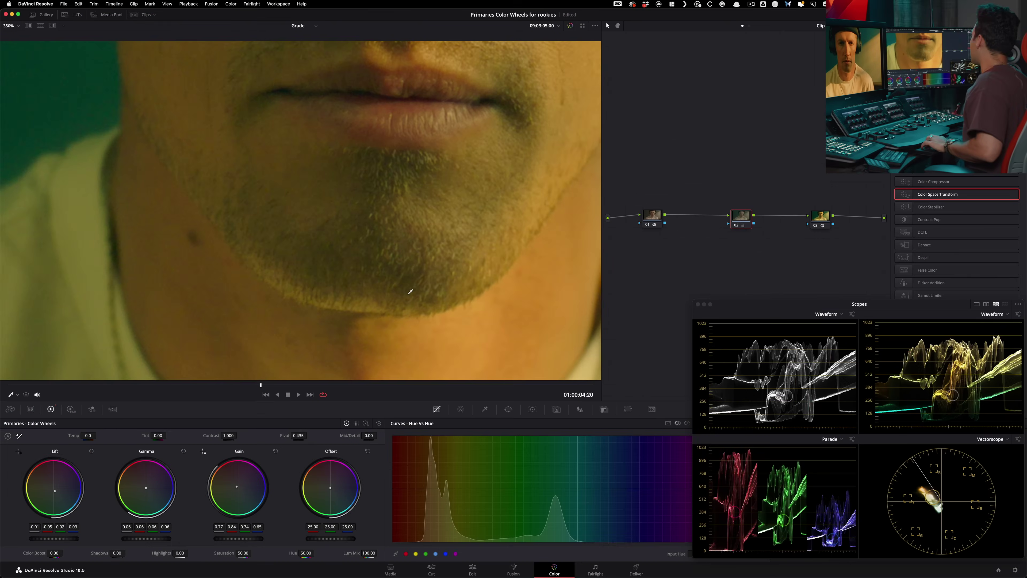
pyautogui.hotkey('shift', 'z')
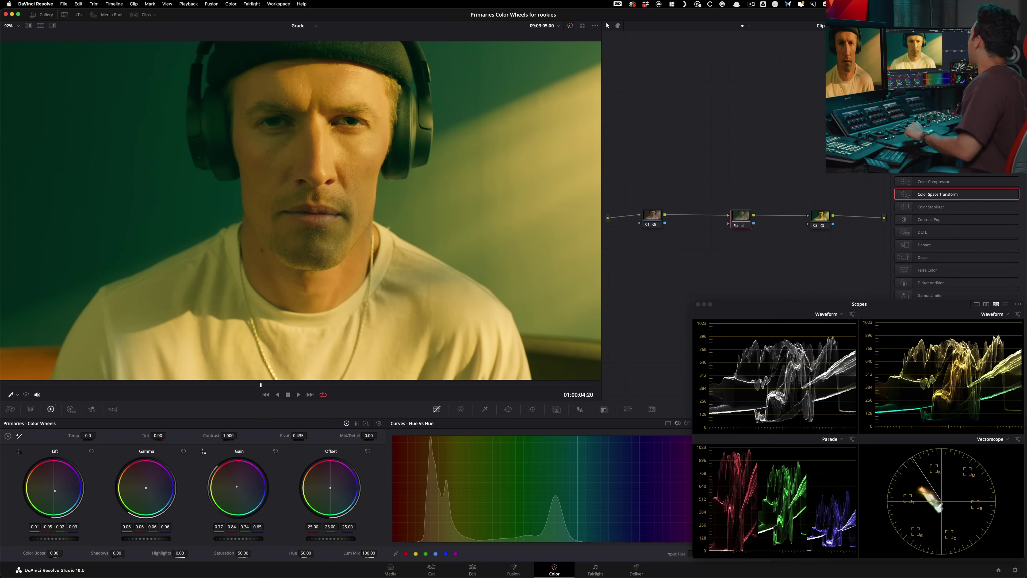
# Reset node 02's Lift and Gain corrections to neutral.
pyautogui.press('super+z')
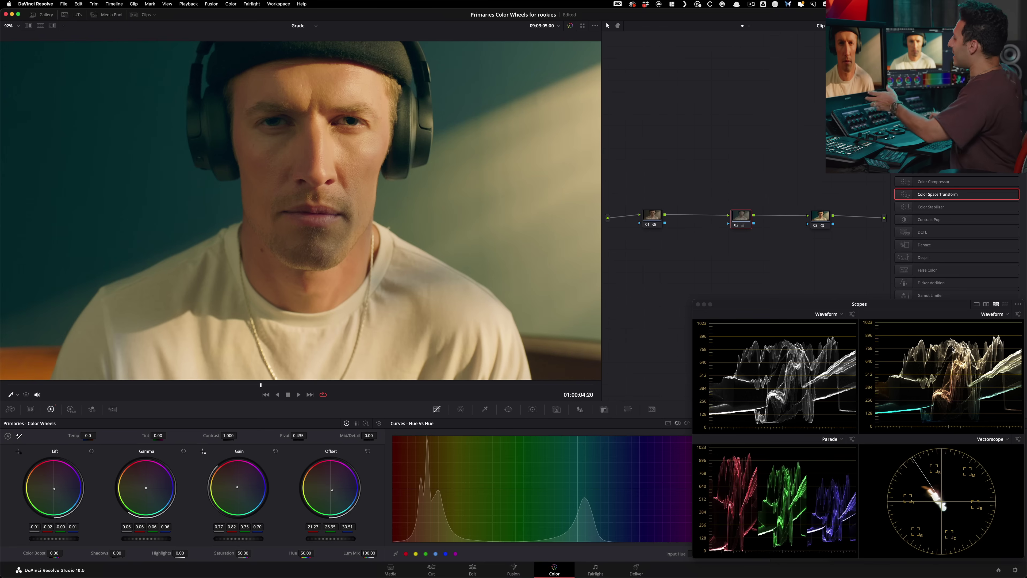
# Flip the teal-green grade off and on to compare it with the original warm image.
pyautogui.hotkey('ctrl', 'd')
pyautogui.hotkey('ctrl', 'd')
pyautogui.hotkey('ctrl', 'd')
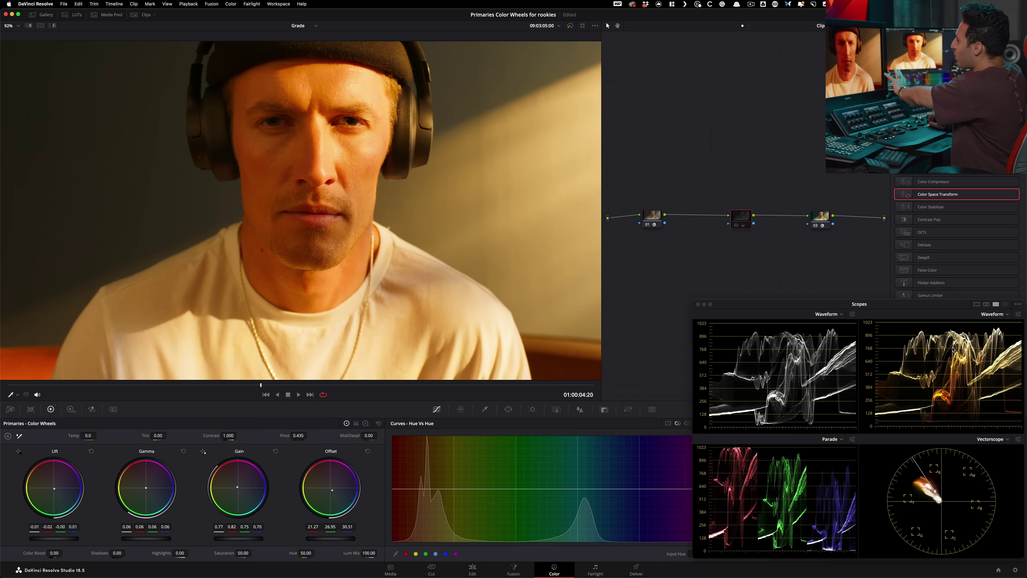
pyautogui.hotkey('ctrl', 'd')
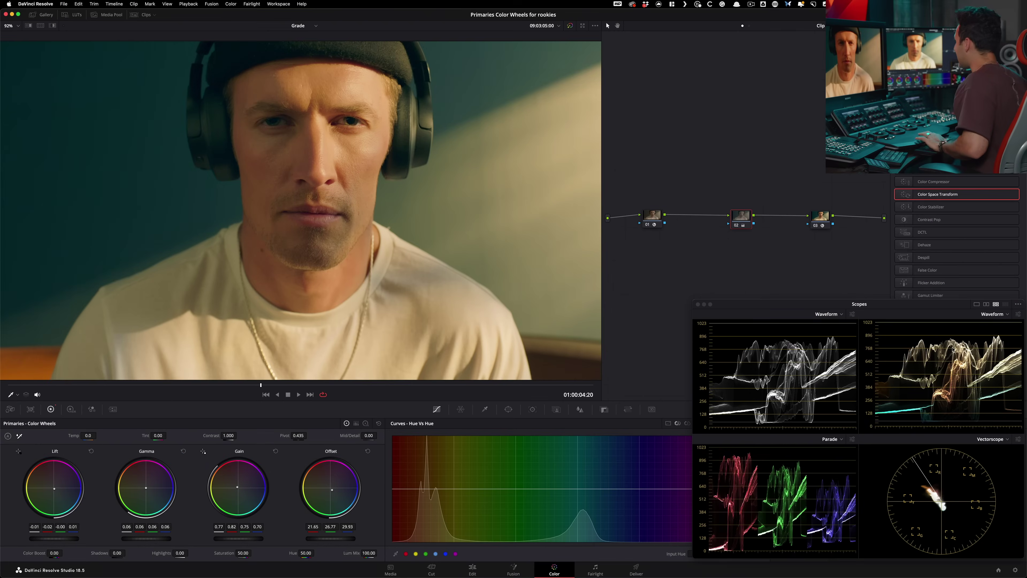
pyautogui.press('super+d')
pyautogui.press('super+d')
pyautogui.press('super+d')
pyautogui.press('super+d')
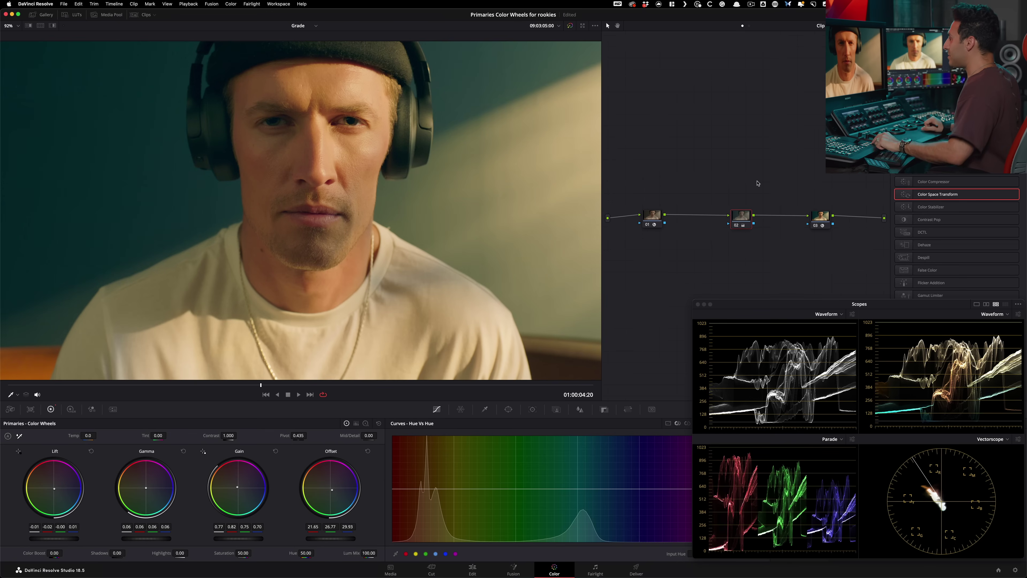
# Enable Image Wipe to show the yellow-green reference still beside the current grade.
pyautogui.press('super+w')
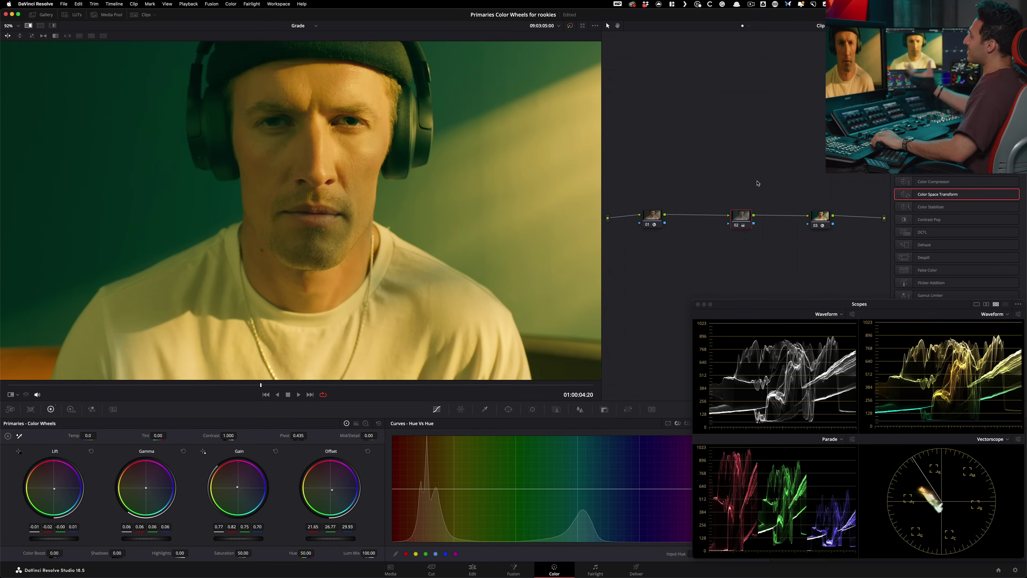
pyautogui.press('super+w')
pyautogui.press('super+w')
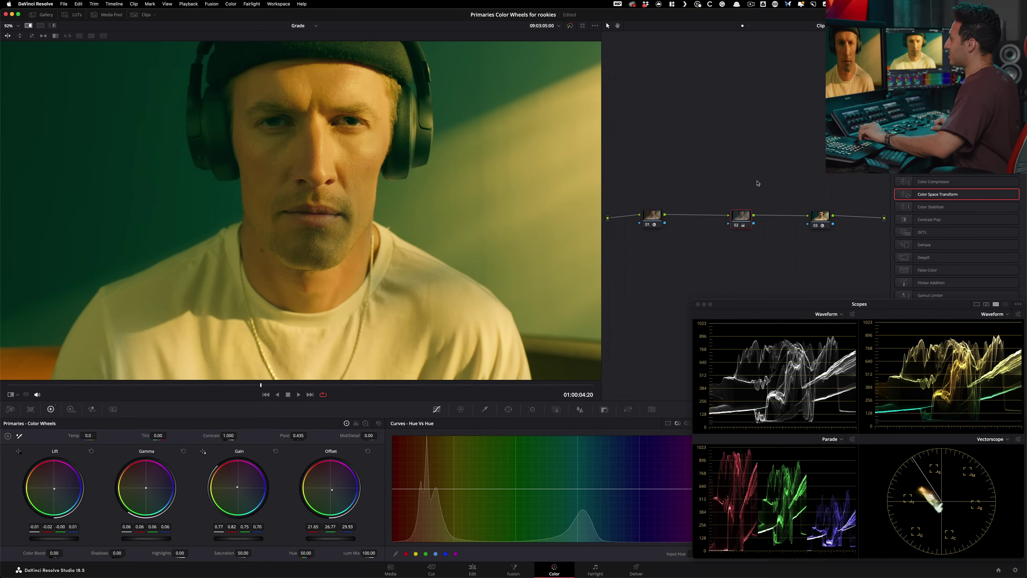